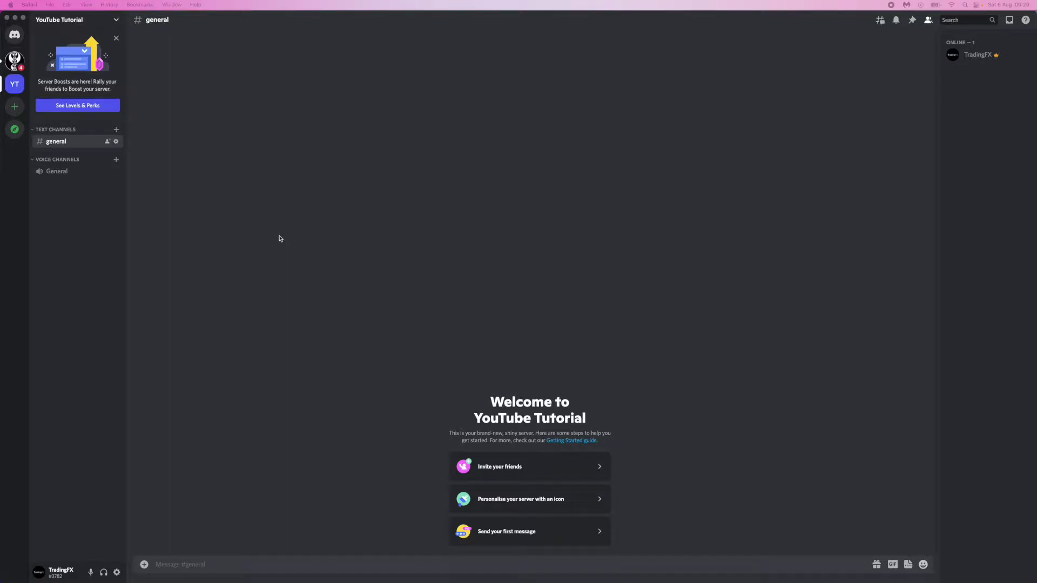
- Minimise the Discord window showing the YouTube Tutorial server
{"action": "left_click", "coordinate": [18, 85]}
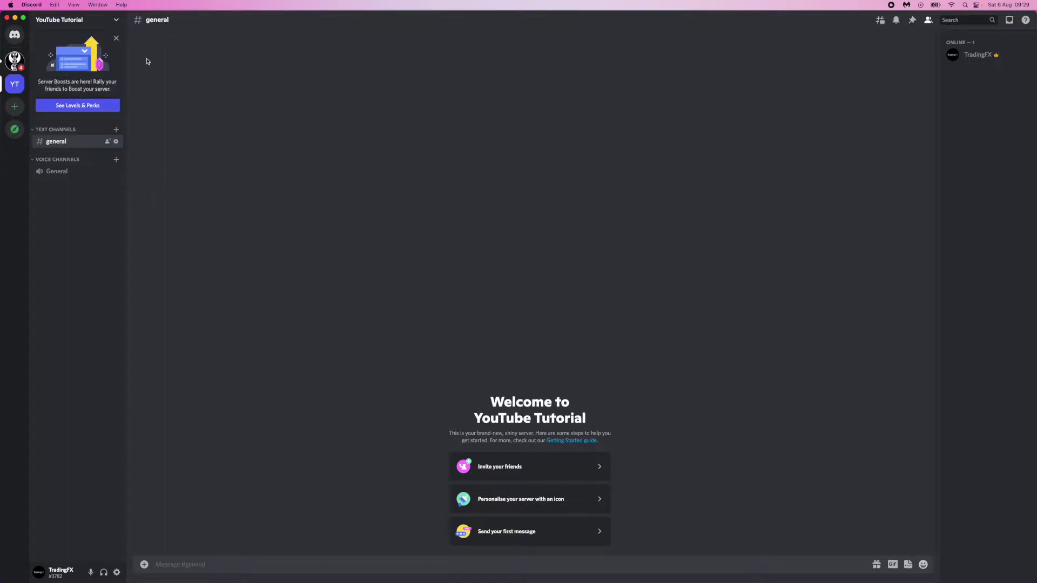
{"action": "left_click", "coordinate": [15, 19]}
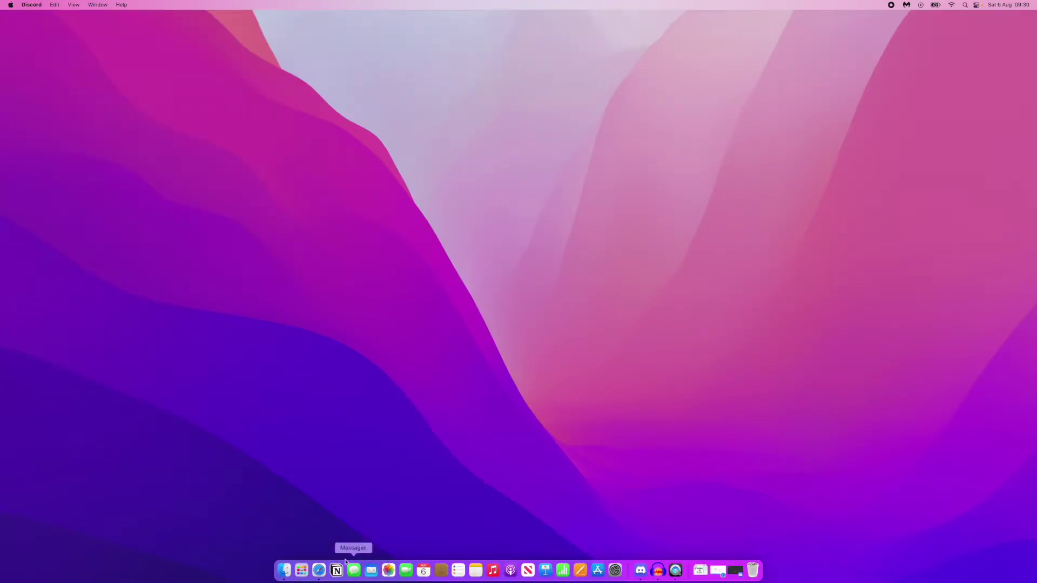
- Restore the LaunchPass window with the YouTube Tutorial Confirm Your Information form
{"action": "right_click", "coordinate": [318, 570]}
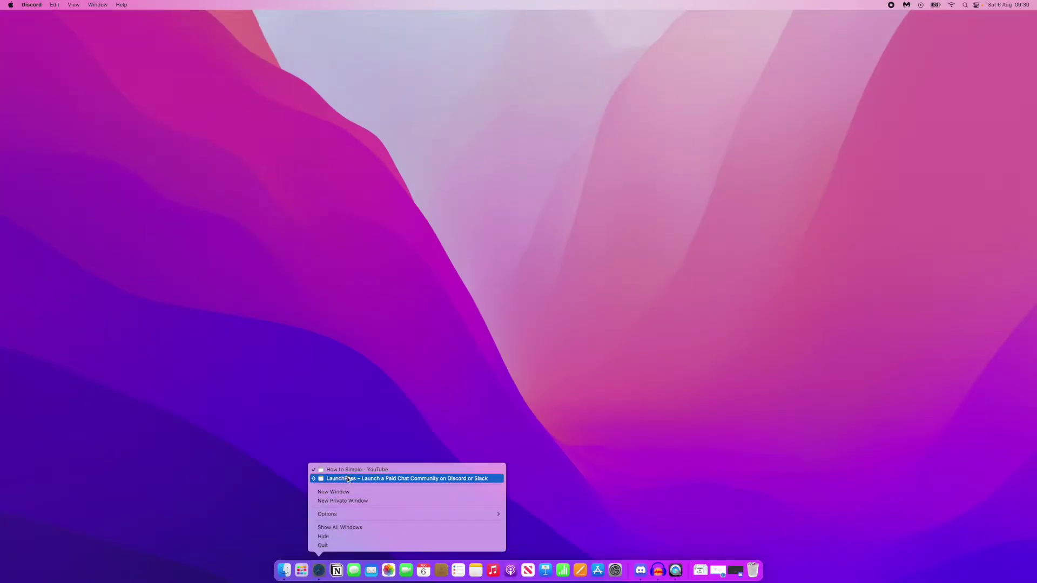
{"action": "left_click", "coordinate": [349, 478]}
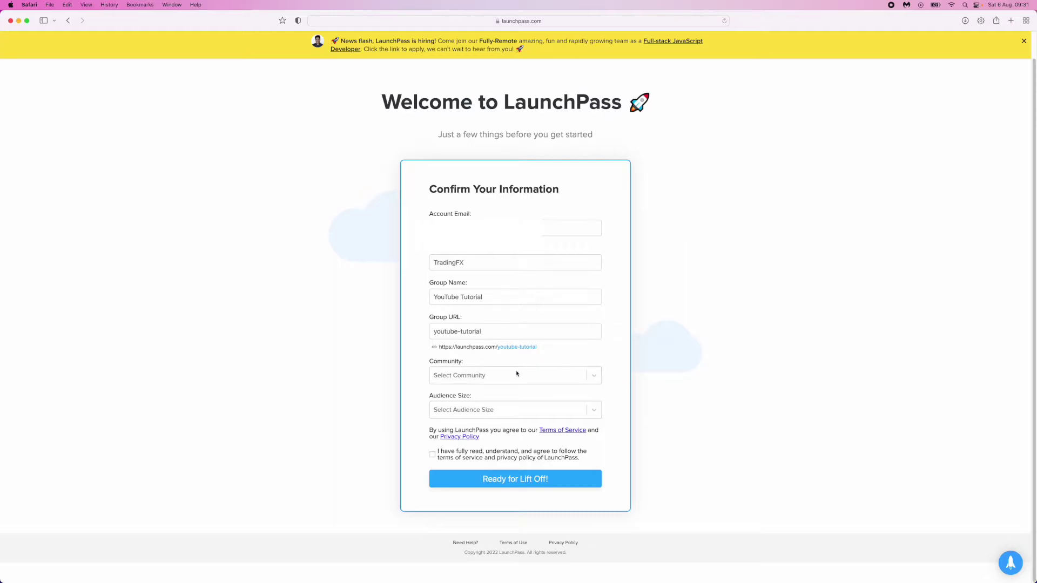
{"action": "left_click", "coordinate": [594, 376]}
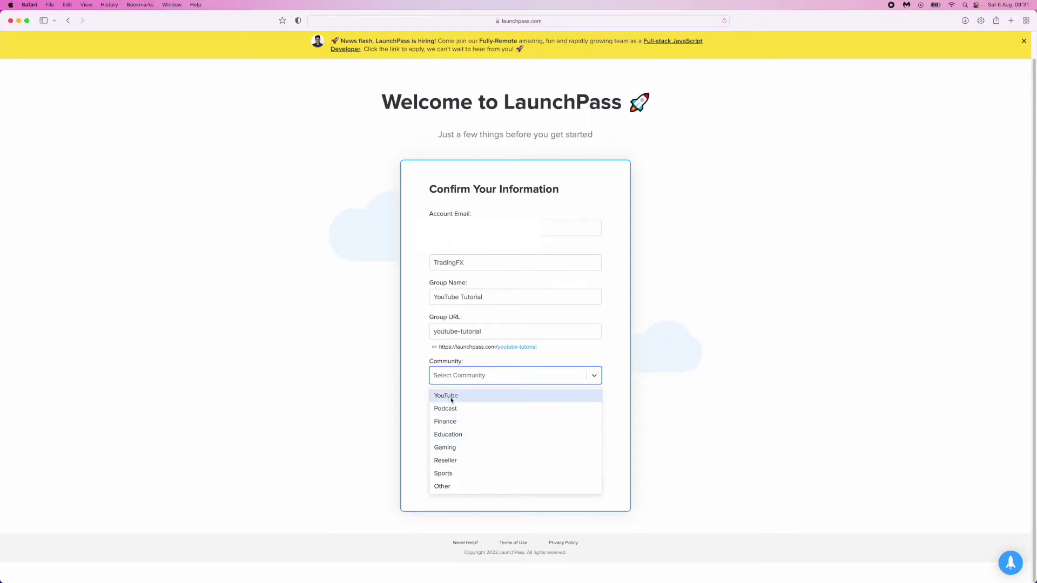
- Choose Other, name it 'Youtube tutorial community', pick 1k - 10k audience, accept terms and submit
{"action": "left_click", "coordinate": [452, 486]}
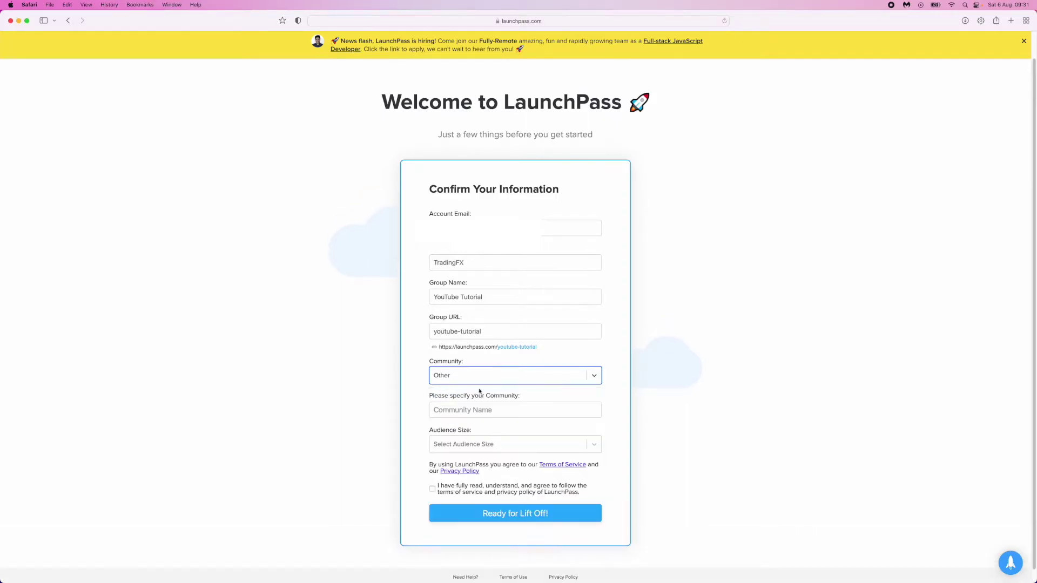
{"action": "left_click", "coordinate": [514, 408]}
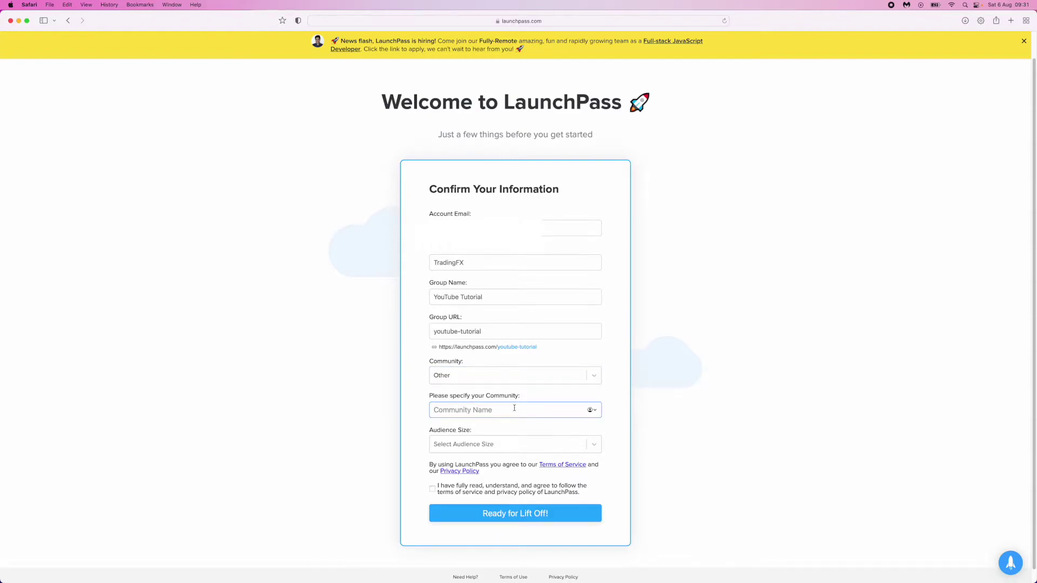
{"action": "type", "text": "Youtube tutorial community"}
{"action": "left_click", "coordinate": [594, 445]}
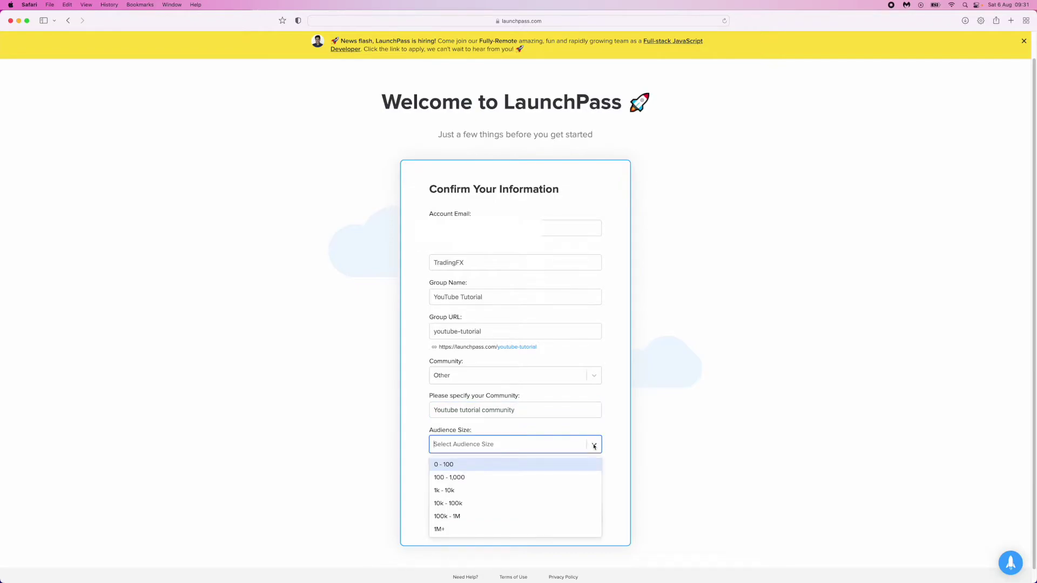
{"action": "left_click", "coordinate": [473, 493]}
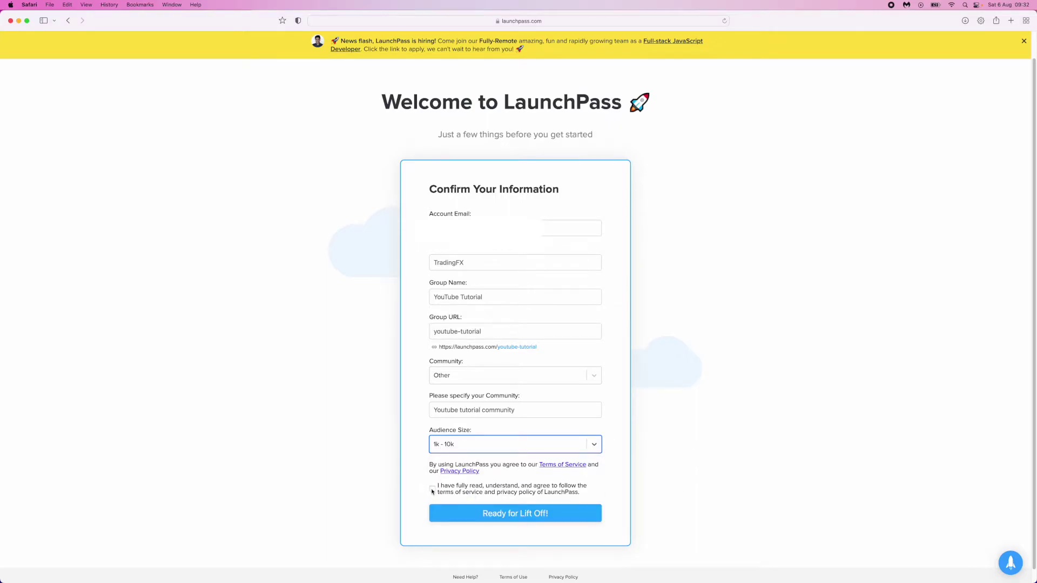
{"action": "left_click", "coordinate": [432, 490]}
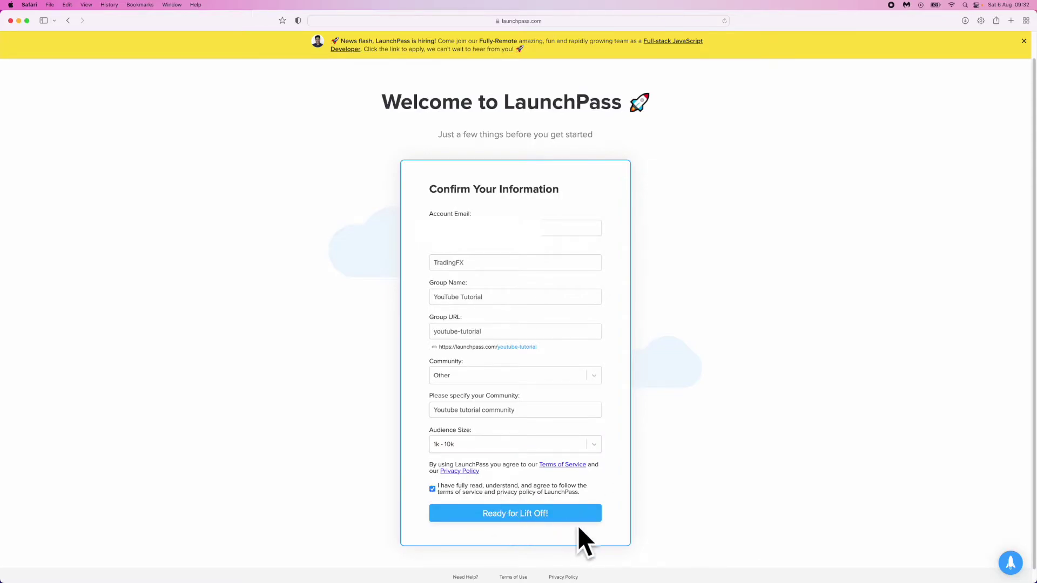
{"action": "left_click", "coordinate": [515, 513]}
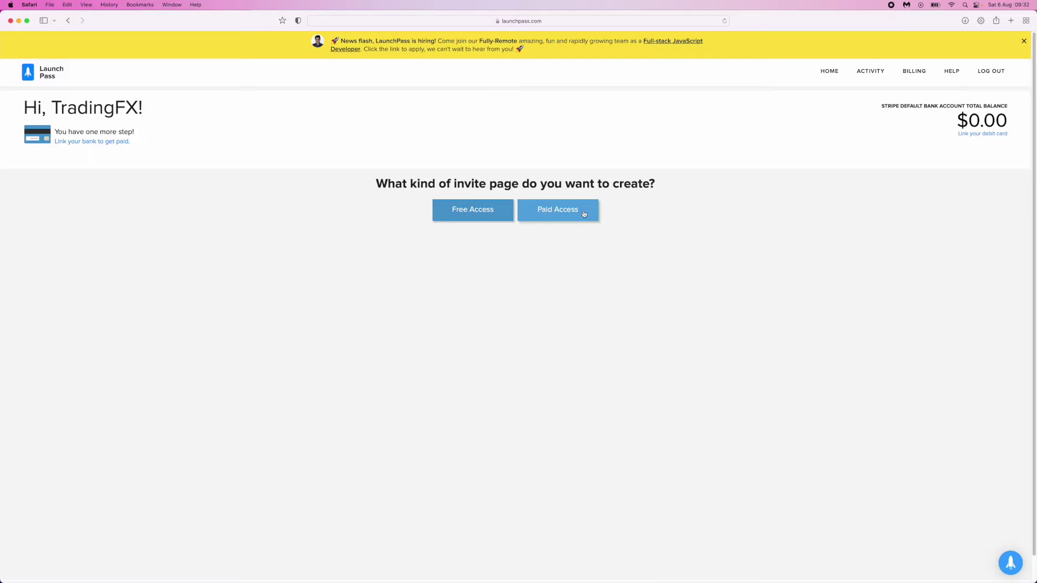
- Choose Paid Access, name the page 'YouTube Tutorial' and set the role to assign to NewMember
{"action": "left_click", "coordinate": [552, 215]}
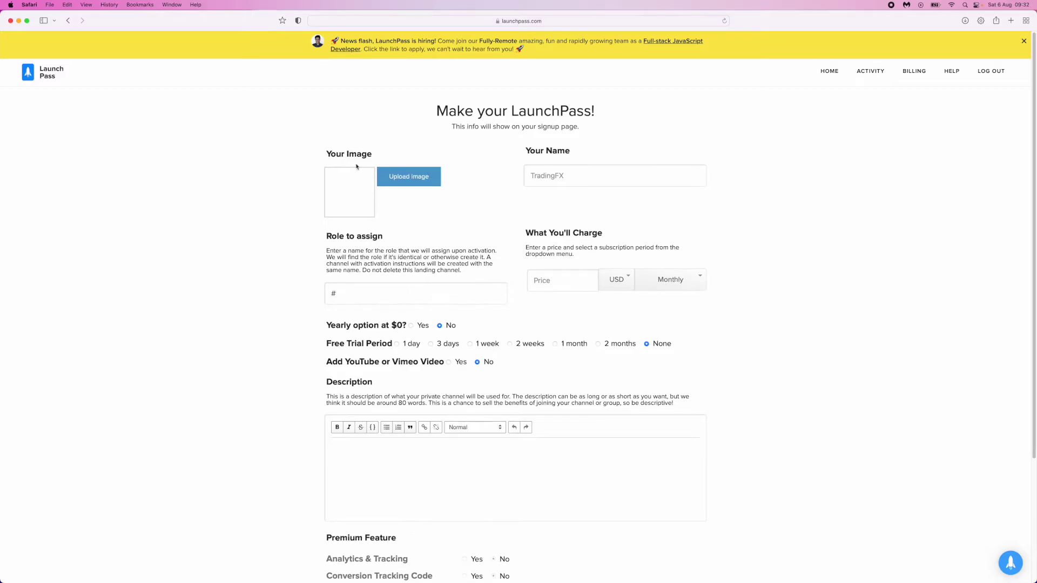
{"action": "left_click", "coordinate": [583, 173]}
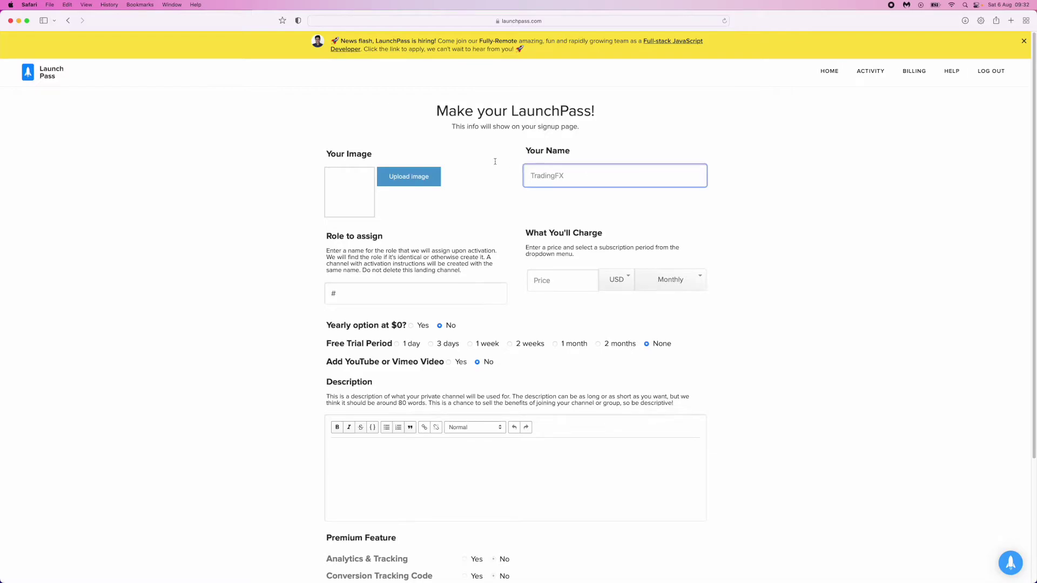
{"action": "type", "text": "YouTube Tutorial"}
{"action": "left_click", "coordinate": [368, 291]}
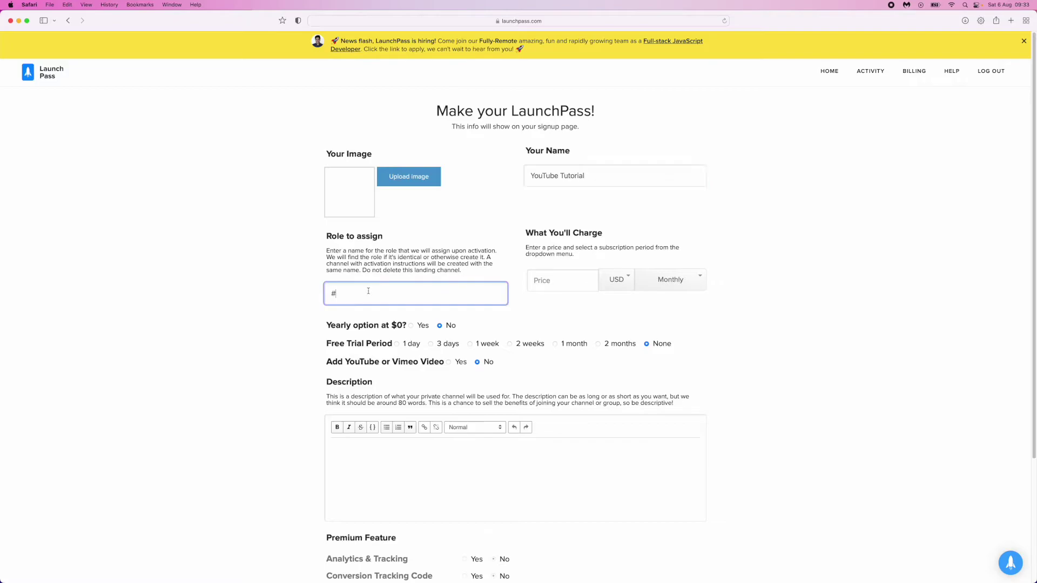
{"action": "type", "text": "NewMember"}
- Set the subscription price to 99.00 USD with a Monthly billing period
{"action": "left_click", "coordinate": [583, 279]}
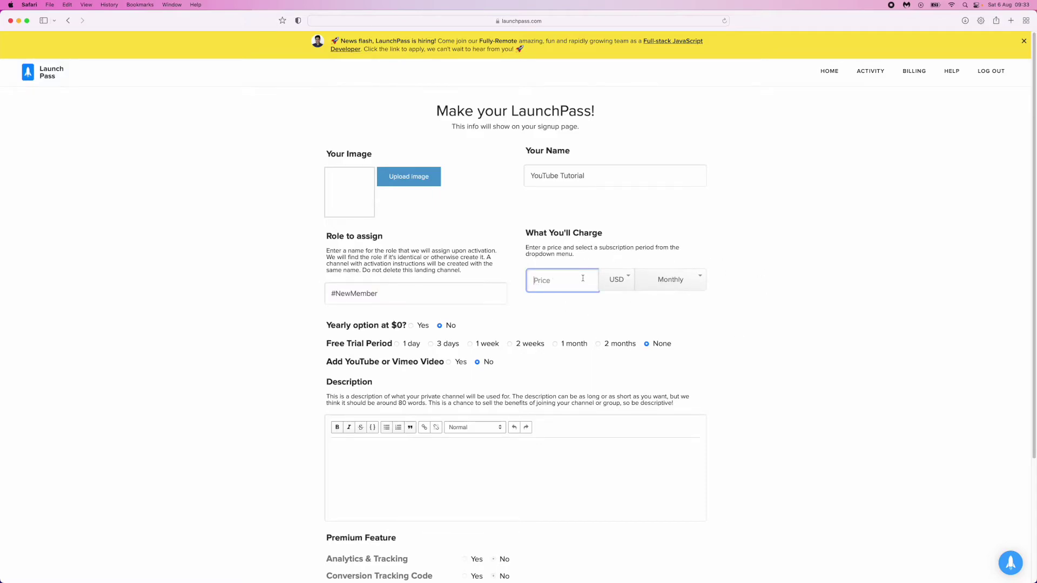
{"action": "type", "text": "99"}
{"action": "left_click", "coordinate": [683, 265]}
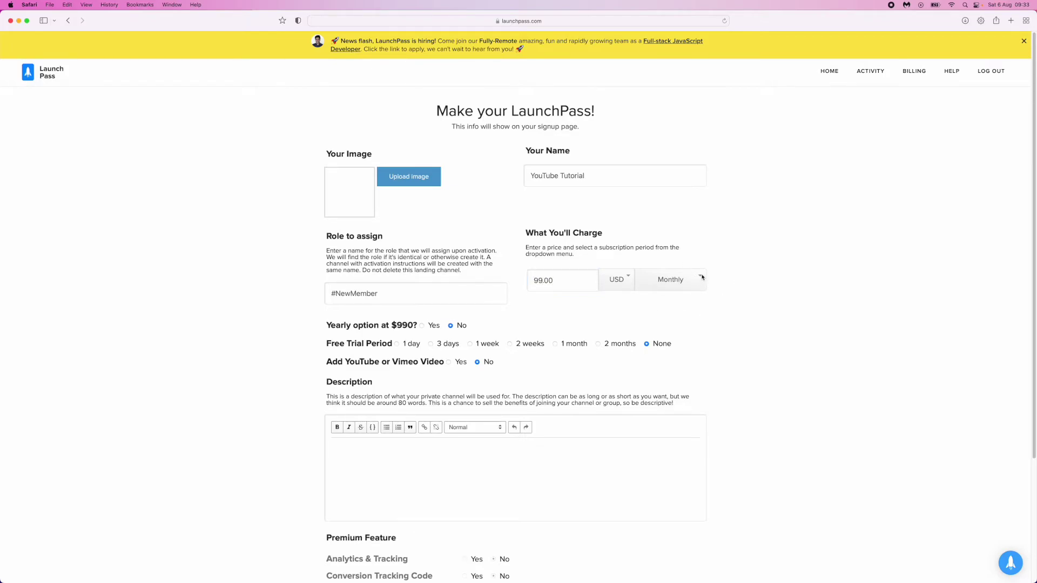
{"action": "left_click", "coordinate": [702, 277]}
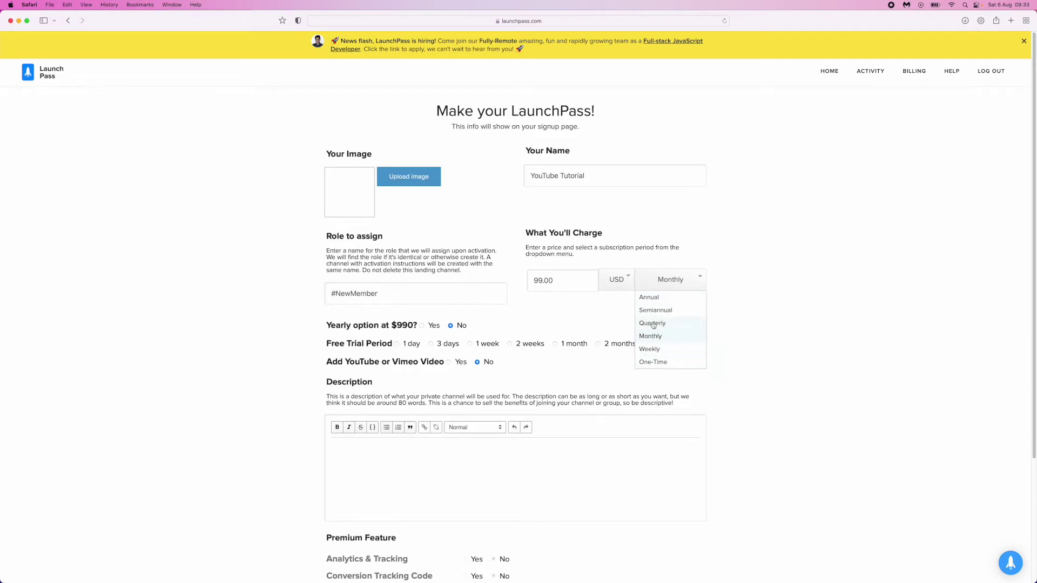
{"action": "left_click", "coordinate": [734, 348]}
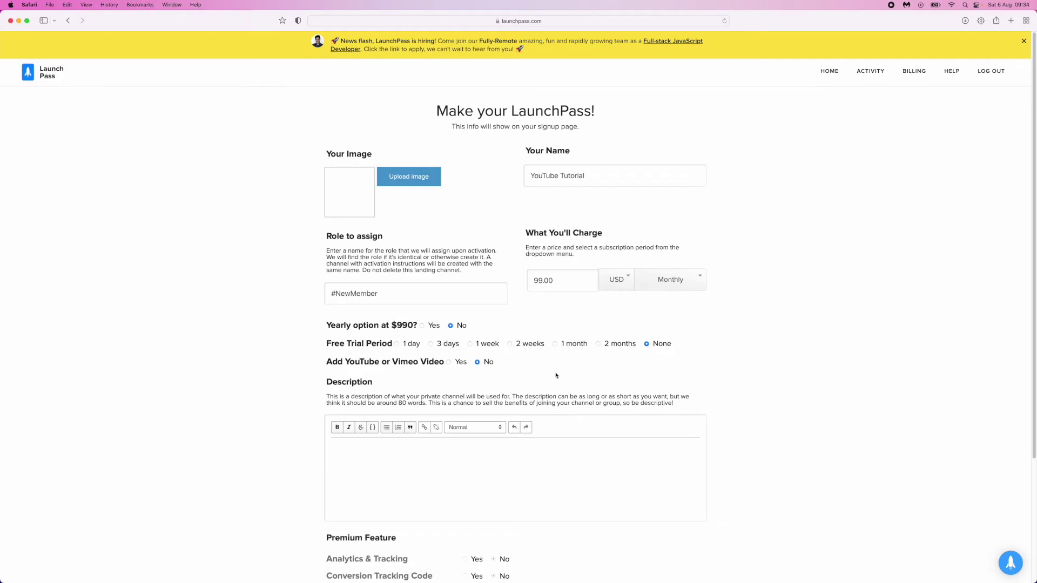
- Scroll down the setup form and continue to the signup page preview
{"action": "scroll", "coordinate": [555, 375], "scroll_direction": "down", "scroll_amount": 1}
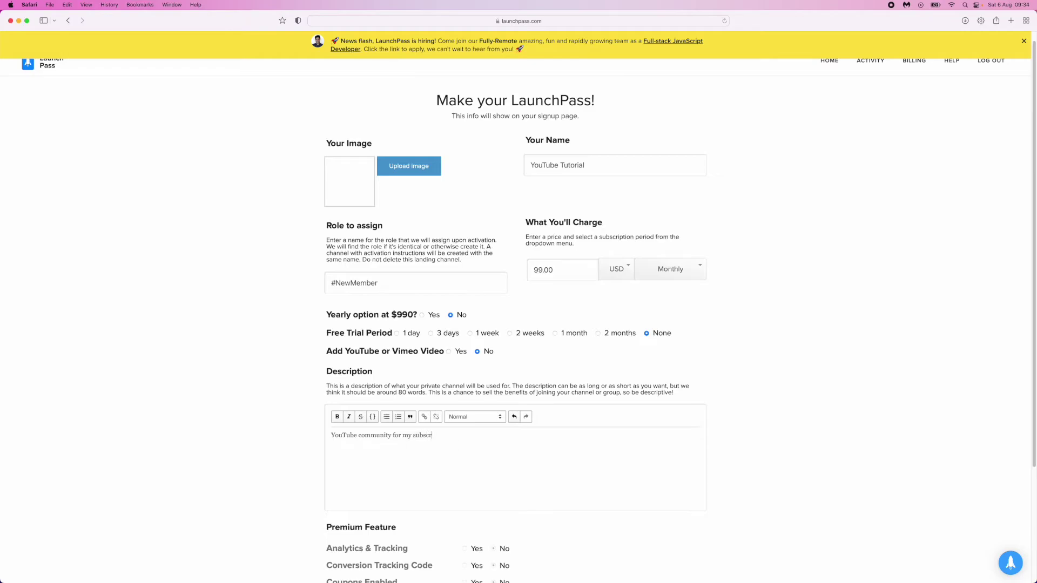
{"action": "scroll", "coordinate": [445, 346], "scroll_direction": "down", "scroll_amount": 3}
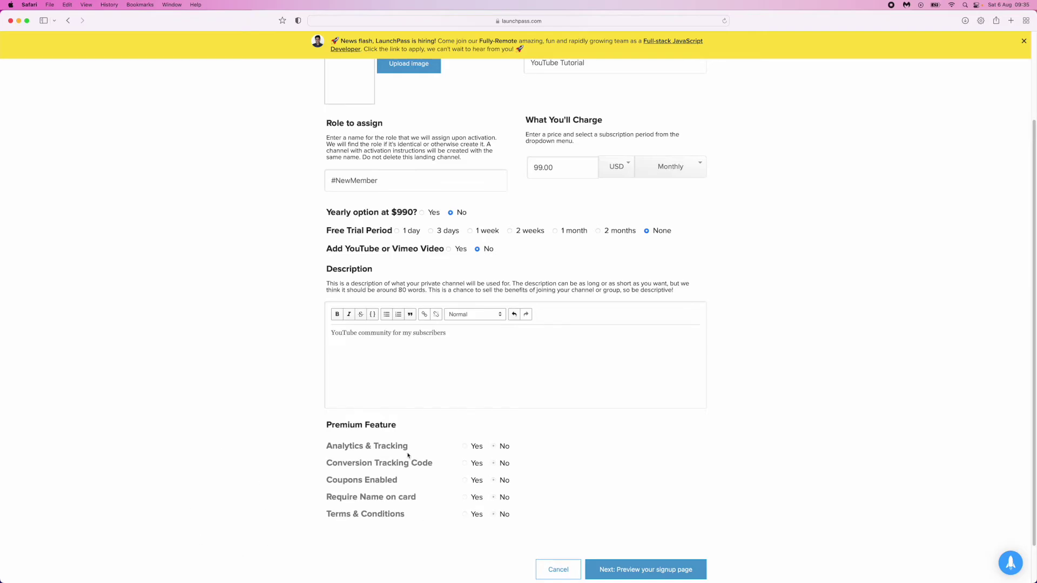
{"action": "scroll", "coordinate": [535, 455], "scroll_direction": "down", "scroll_amount": 2}
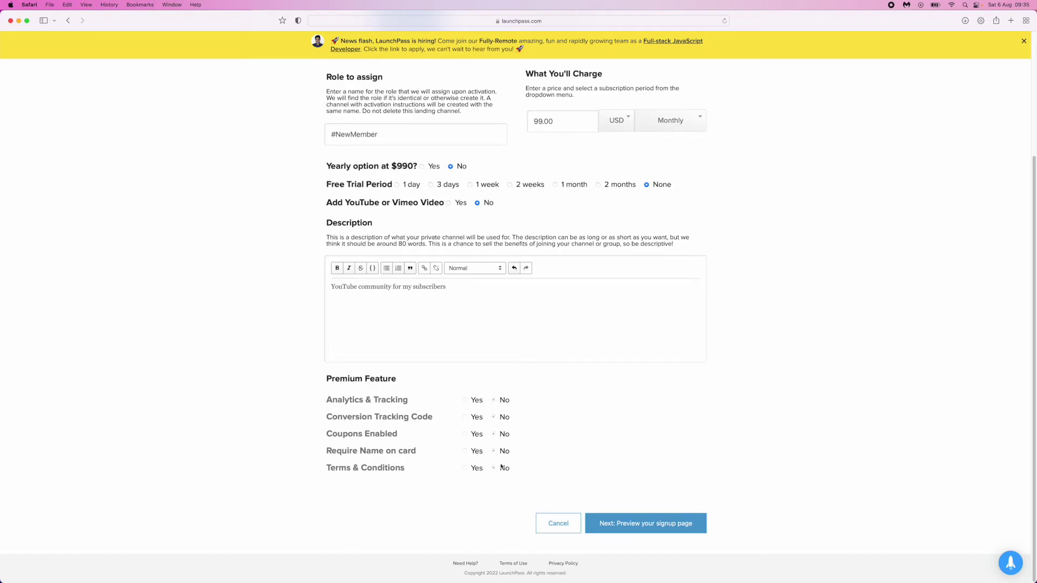
{"action": "left_click", "coordinate": [659, 529]}
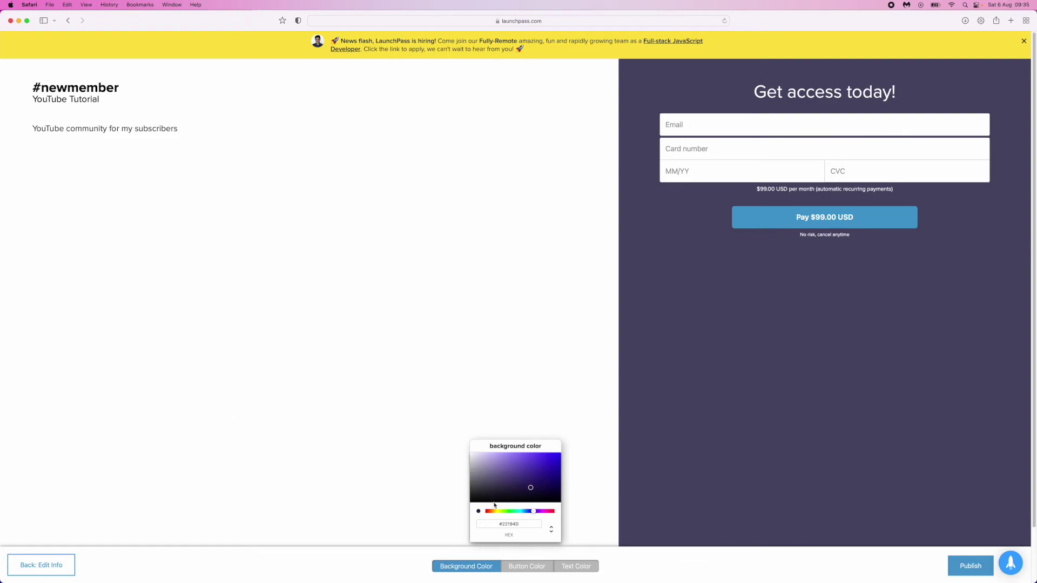
- Set the payment panel background colour to green
{"action": "left_click_drag", "start_coordinate": [528, 485], "coordinate": [544, 457]}
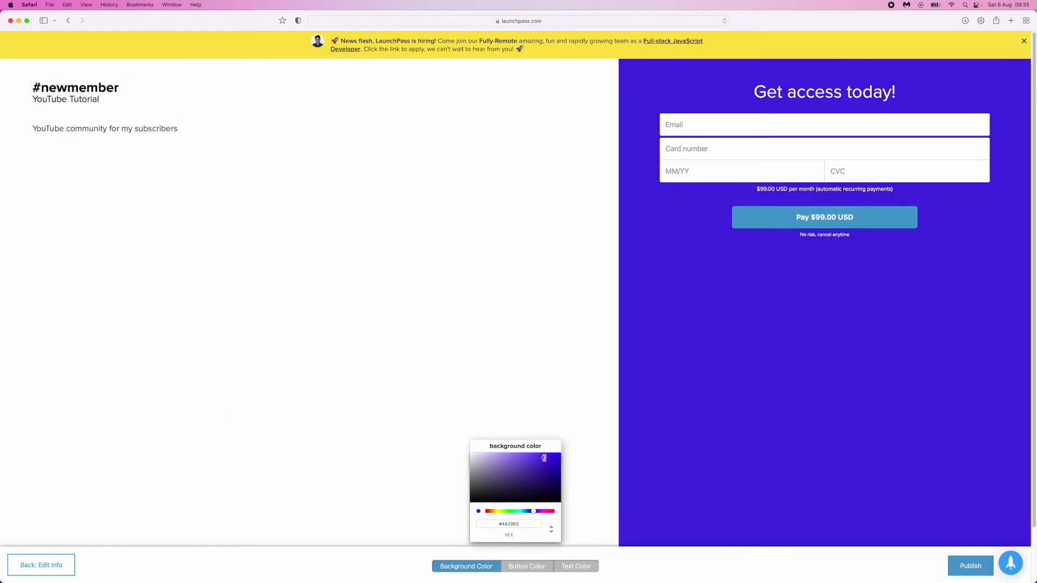
{"action": "left_click_drag", "start_coordinate": [527, 513], "coordinate": [518, 511]}
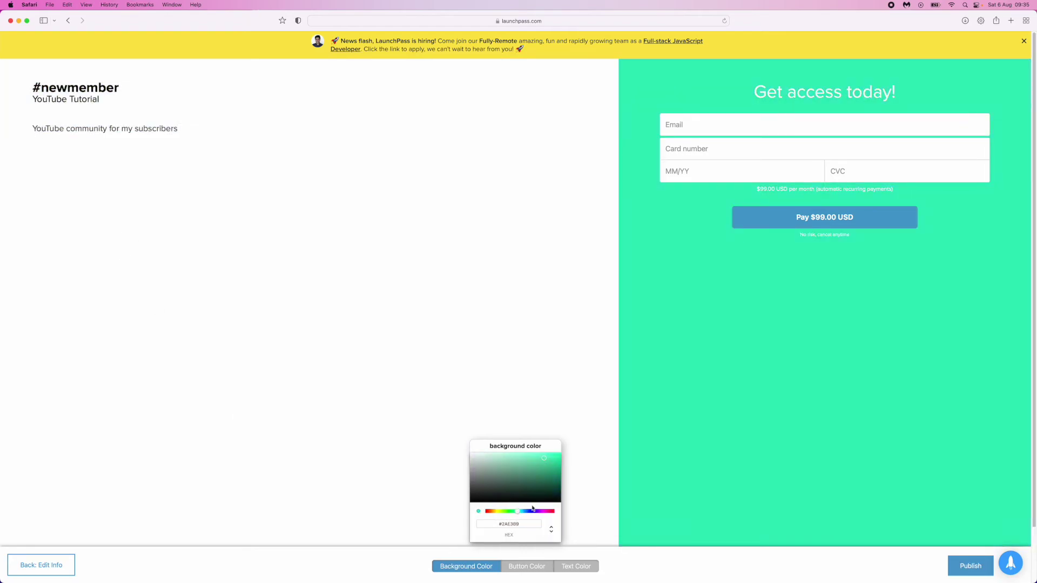
{"action": "mouse_move", "coordinate": [552, 467]}
{"action": "left_mouse_down"}
{"action": "mouse_move", "coordinate": [561, 466]}
{"action": "mouse_move", "coordinate": [289, 196]}
{"action": "left_mouse_up"}
{"action": "left_click", "coordinate": [284, 171]}
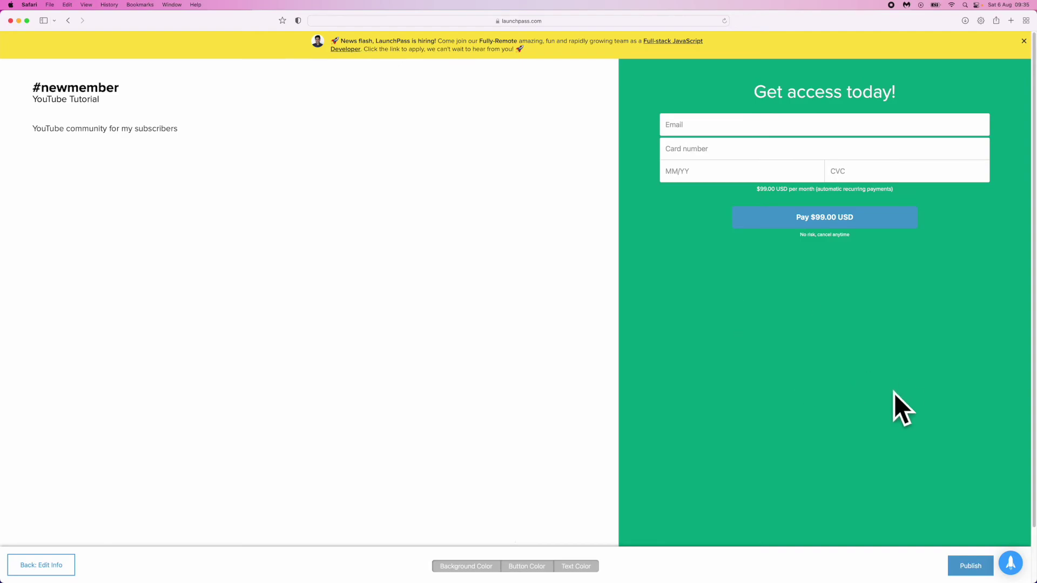
- Make the pay button near-black and the text colour #000000
{"action": "left_click", "coordinate": [527, 566]}
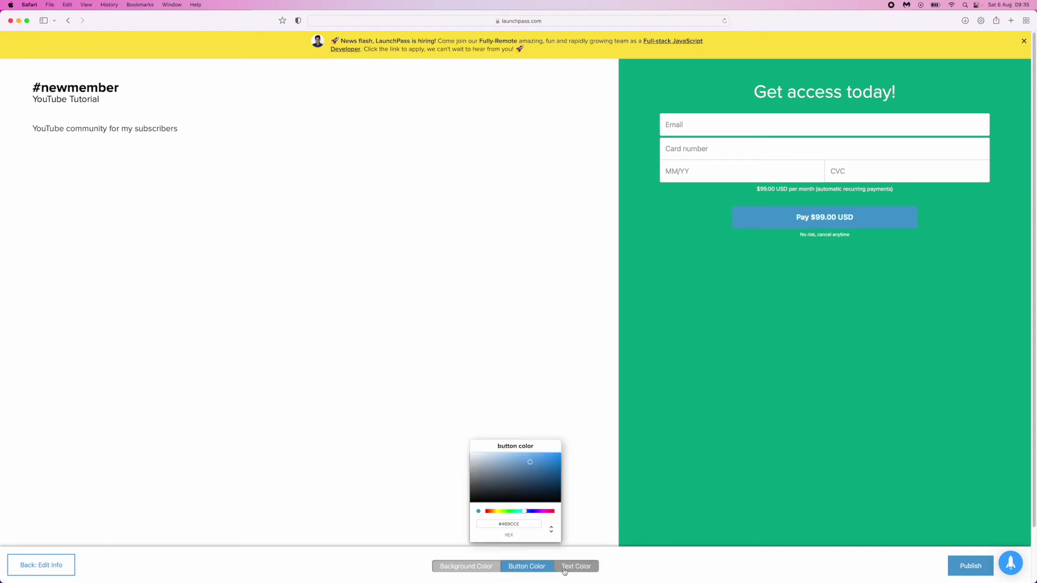
{"action": "left_click_drag", "start_coordinate": [545, 465], "coordinate": [561, 496]}
{"action": "left_click", "coordinate": [572, 566]}
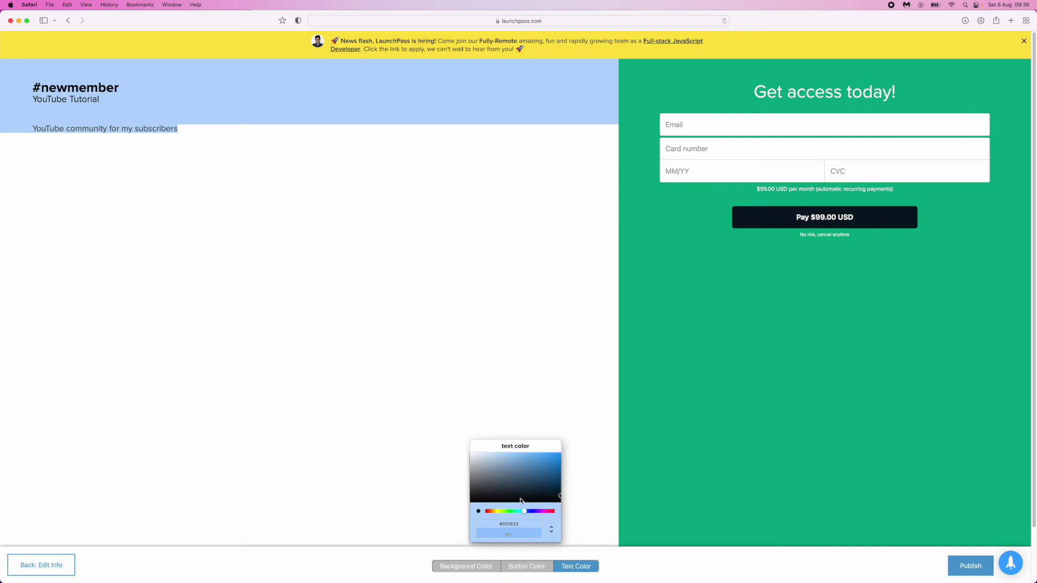
{"action": "mouse_move", "coordinate": [546, 491]}
{"action": "left_mouse_down"}
{"action": "mouse_move", "coordinate": [486, 500]}
{"action": "mouse_move", "coordinate": [453, 453]}
{"action": "mouse_move", "coordinate": [442, 456]}
{"action": "mouse_move", "coordinate": [462, 504]}
{"action": "left_mouse_up"}
{"action": "left_click_drag", "start_coordinate": [547, 511], "coordinate": [572, 509]}
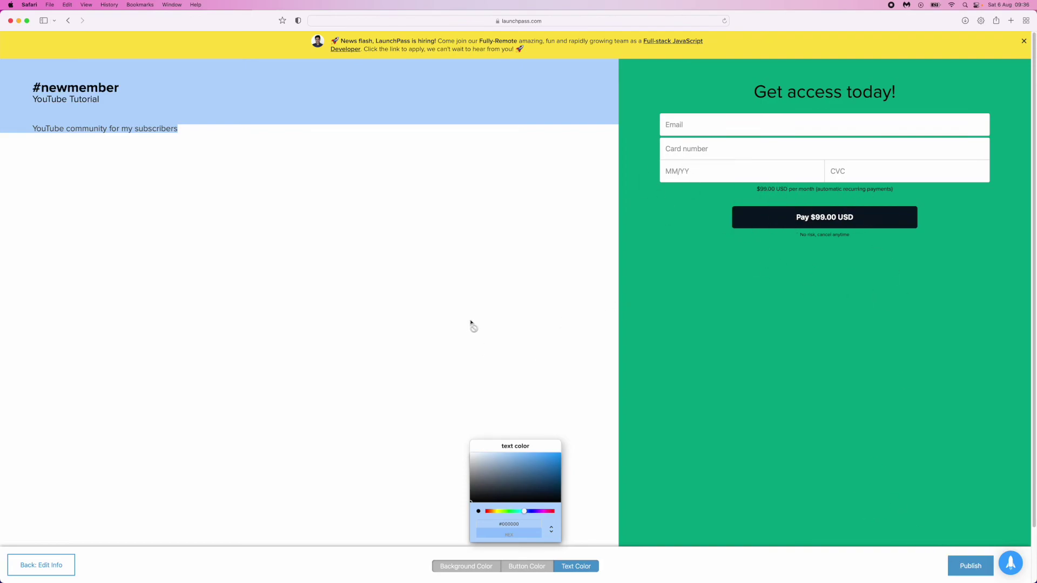
- Publish the invite page and view it live in a new tab
{"action": "left_click", "coordinate": [977, 566]}
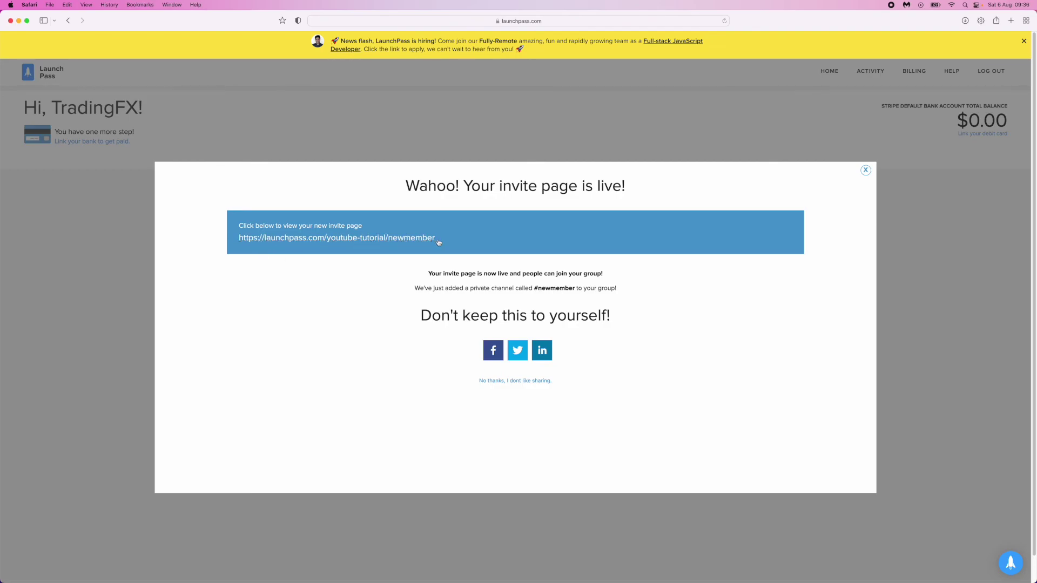
{"action": "left_click", "coordinate": [404, 240]}
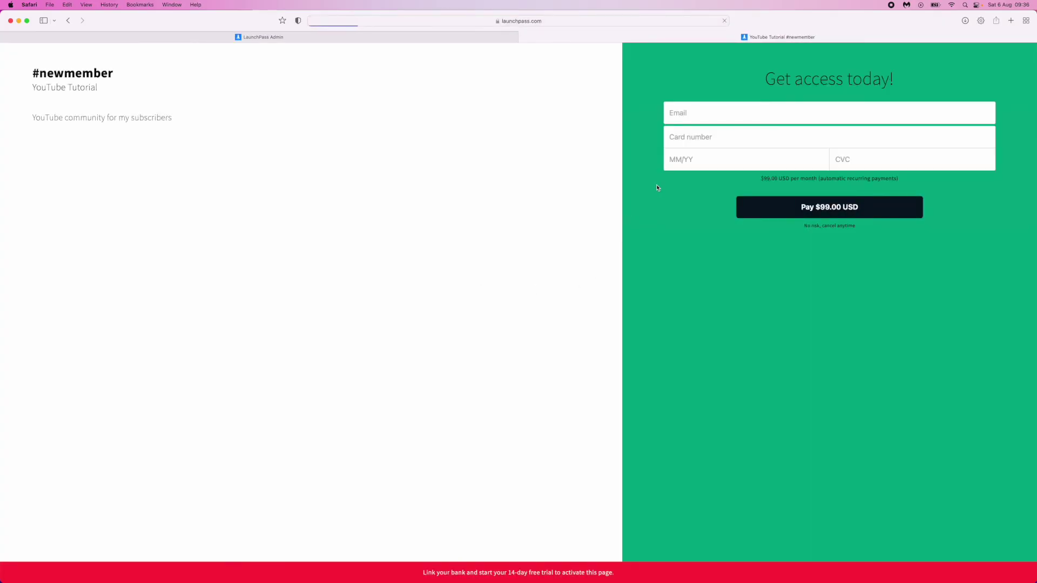